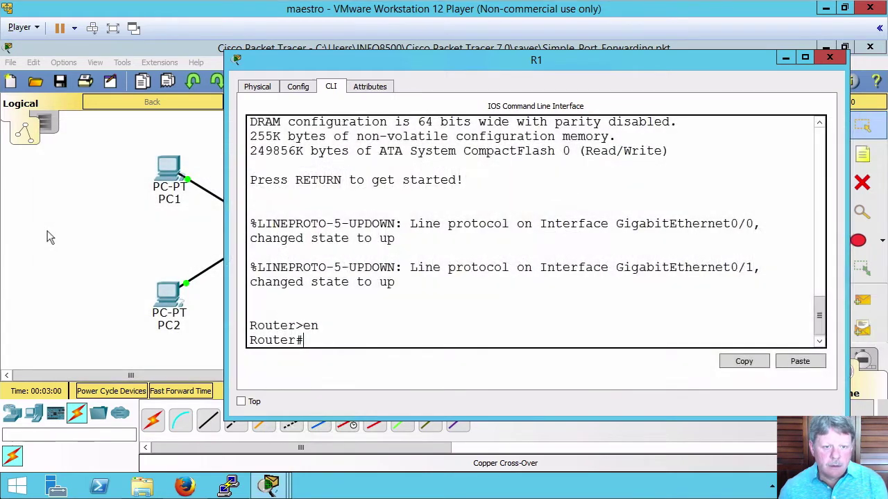
- On R1, run 'sh ip int br' to show Gi0/0 at 172.16.88.1 and Gi0/1 at 10.106.18.1
{"action": "left_click", "coordinate": [50, 235]}
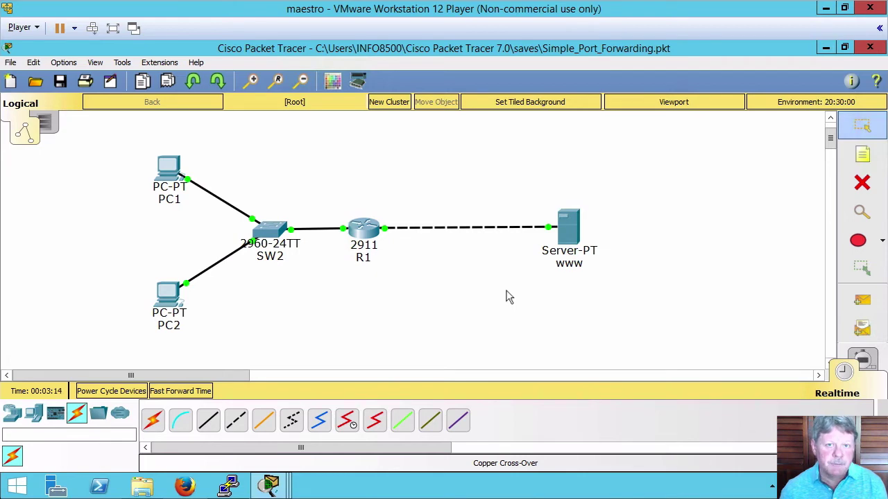
{"action": "left_click", "coordinate": [365, 229]}
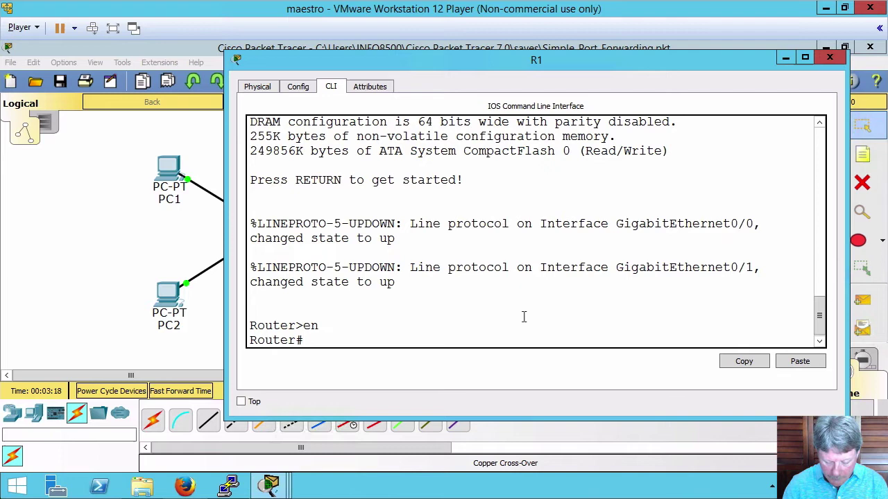
{"action": "type", "text": "sh ip int br"}
{"action": "key", "text": "Return"}
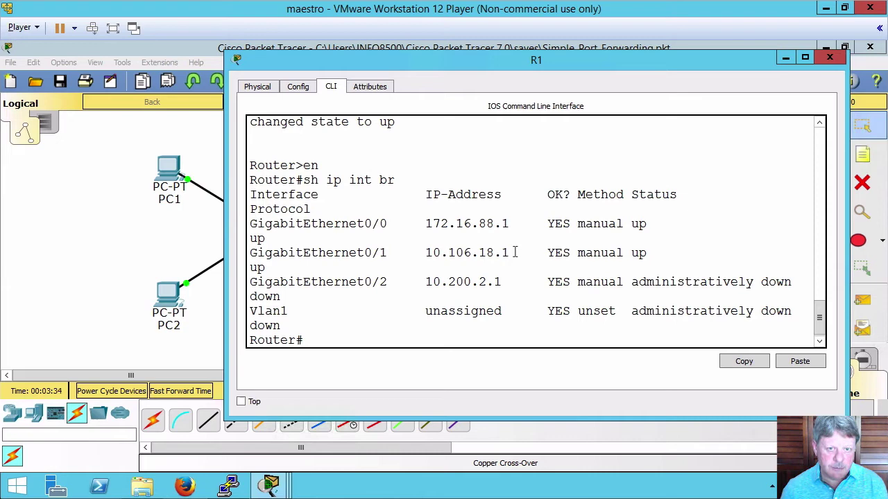
- Enter global configuration and mark GigabitEthernet0/0 as the NAT outside interface
{"action": "type", "text": "conf t"}
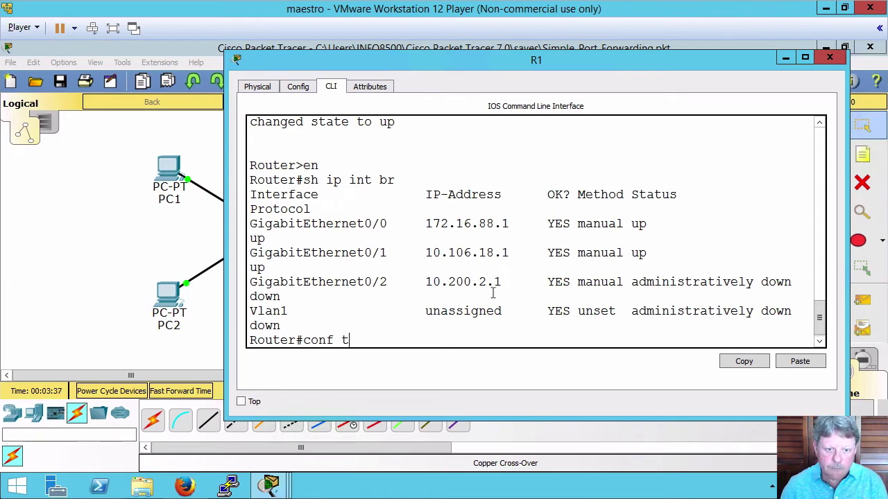
{"action": "key", "text": "Return"}
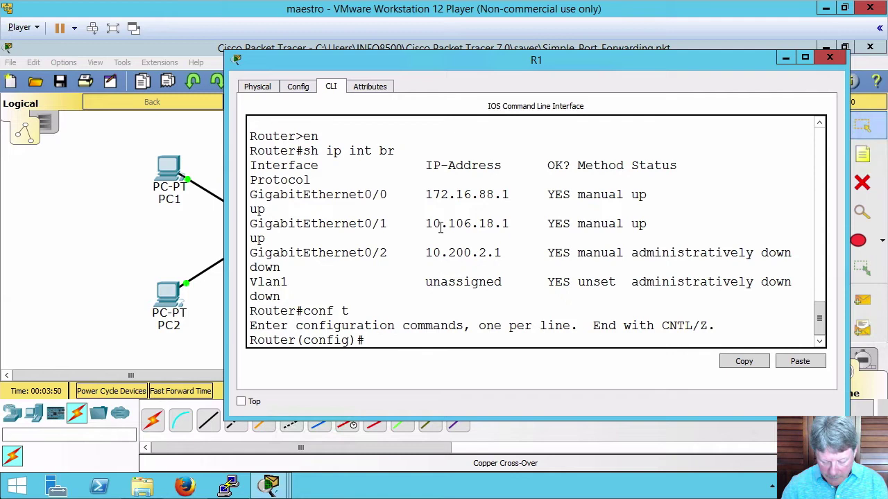
{"action": "type", "text": "int g0/0"}
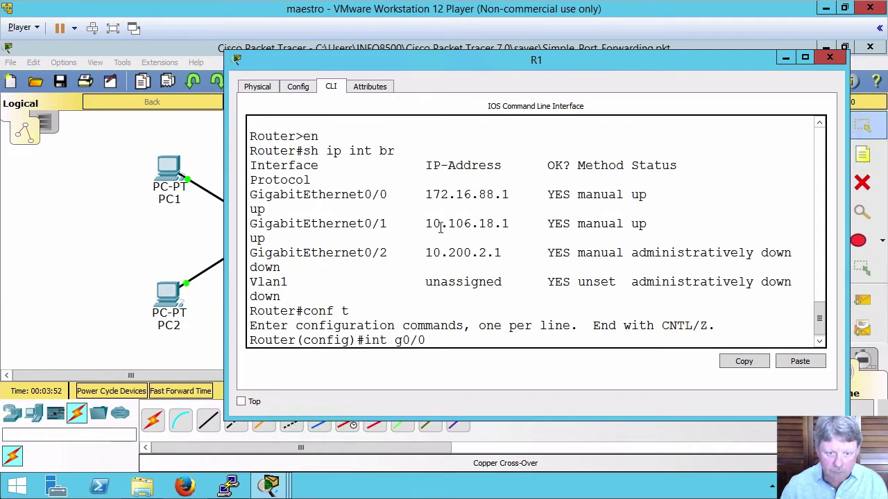
{"action": "key", "text": "Return"}
{"action": "type", "text": "ip"}
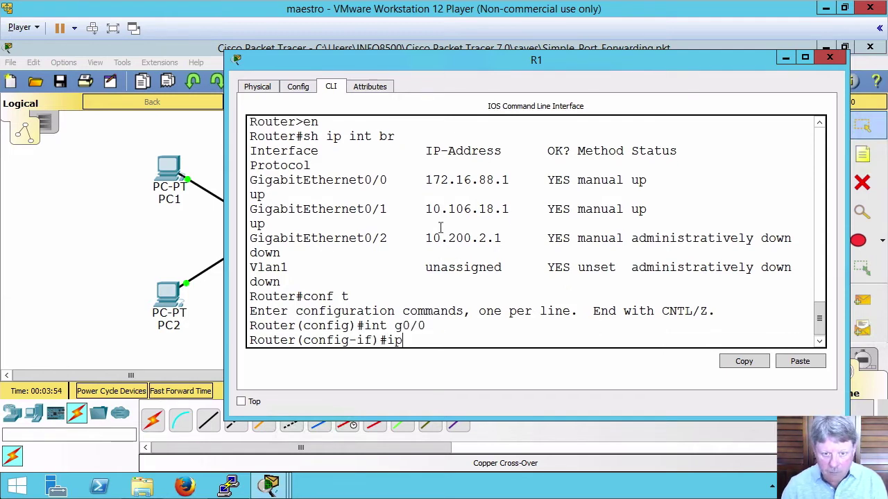
{"action": "type", "text": " nat out"}
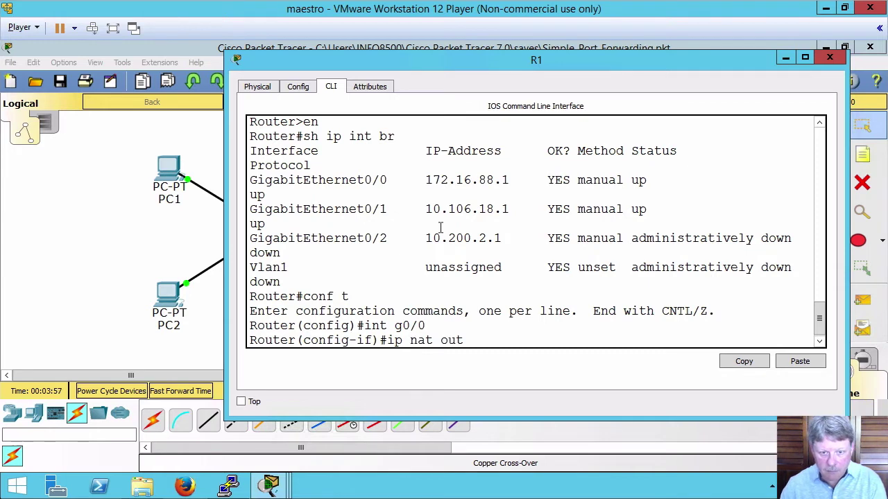
{"action": "key", "text": "Return"}
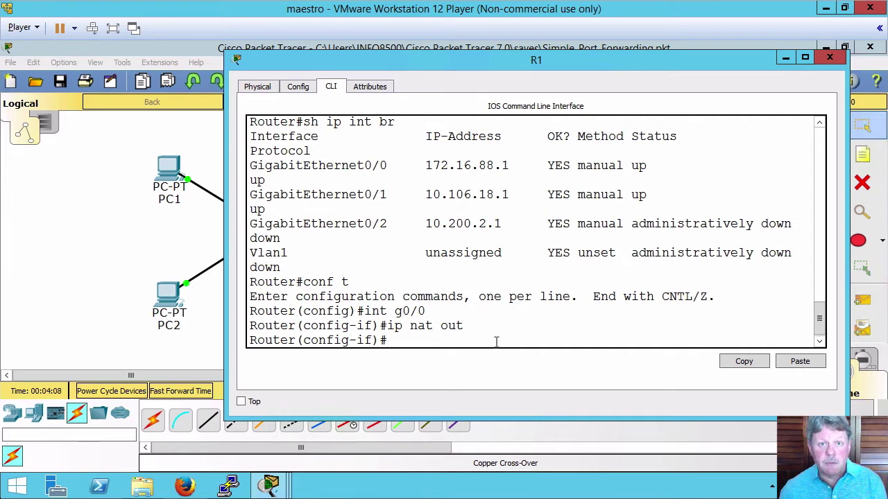
- Mark GigabitEthernet0/1 as the NAT inside interface with 'ip nat in'
{"action": "type", "text": "int g0/0"}
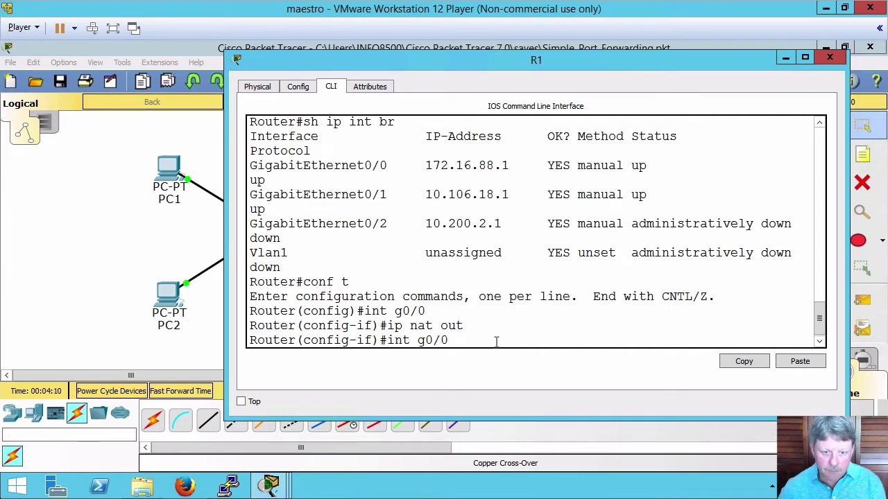
{"action": "key", "text": "BackSpace"}
{"action": "type", "text": "1"}
{"action": "key", "text": "Return"}
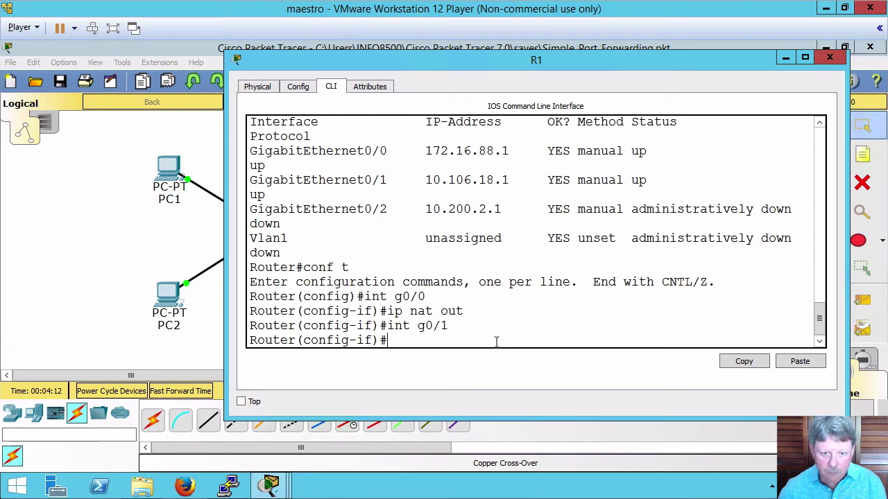
{"action": "key", "text": "Up"}
{"action": "key", "text": "Up"}
{"action": "key", "text": "BackSpace"}
{"action": "key", "text": "BackSpace"}
{"action": "key", "text": "BackSpace"}
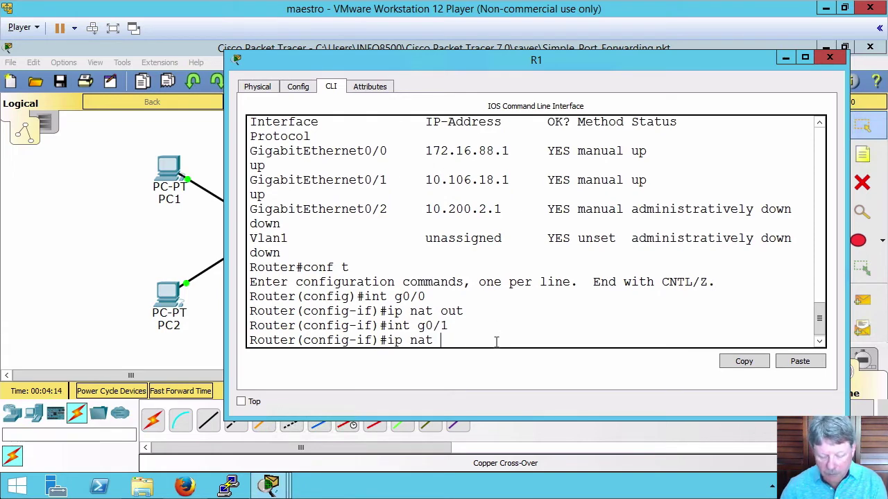
{"action": "type", "text": "in"}
{"action": "key", "text": "Return"}
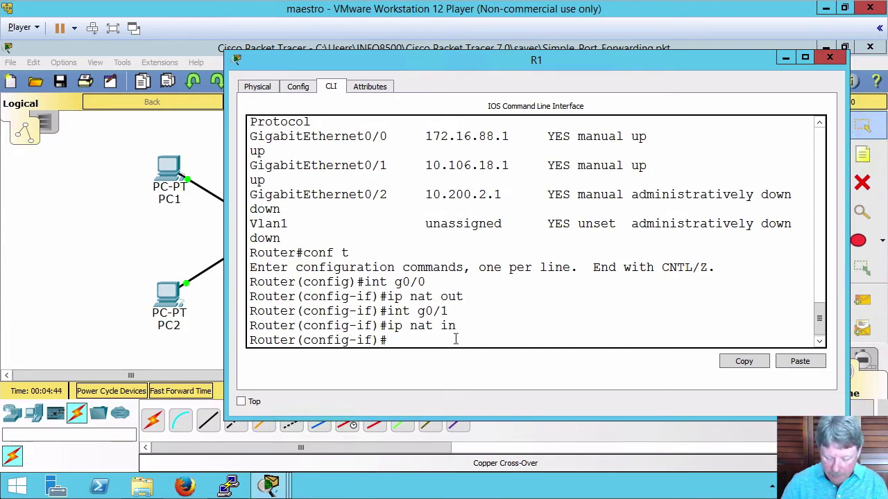
- Add the static TCP NAT rule mapping 172.16.88.1 port 80 to 10.106.18.50 port 80
{"action": "type", "text": "ip nat inside source static tcp 10.106.18.50 80 172.16.88.1 80"}
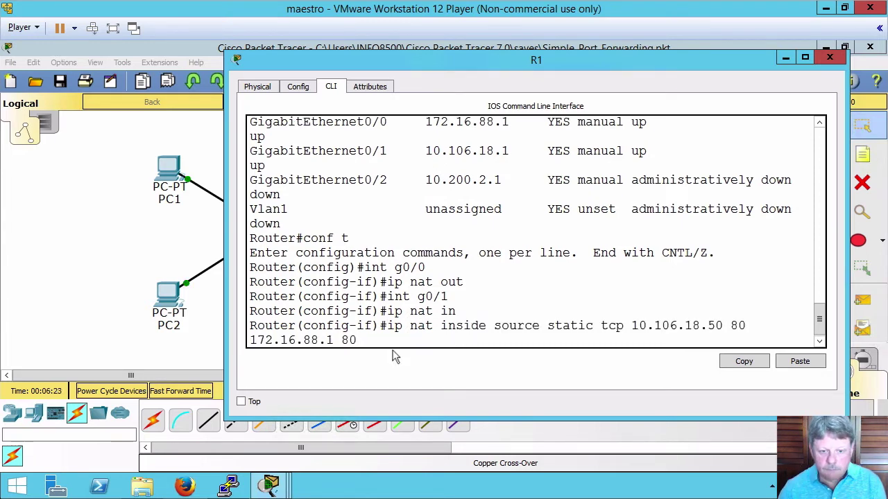
{"action": "key", "text": "Return"}
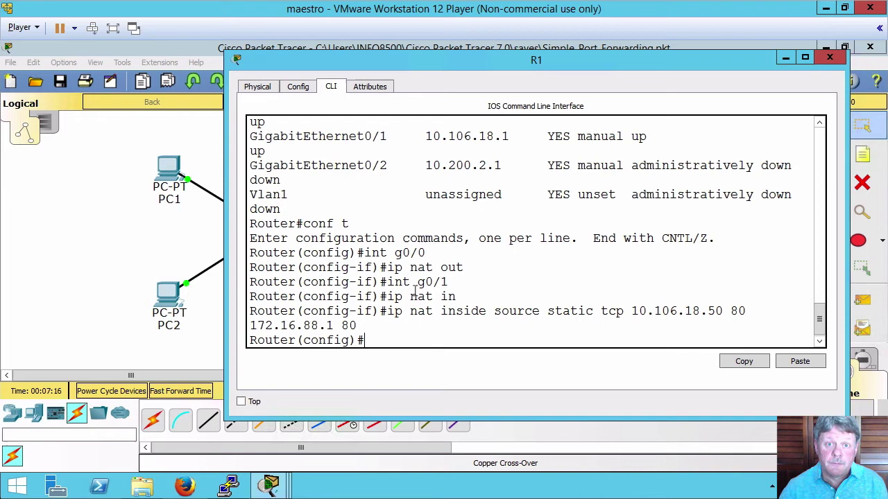
- Run 'do sh ip nat tran' to see the static entry 172.16.88.1:80 to 10.106.18.50:80
{"action": "type", "text": "do sh "}
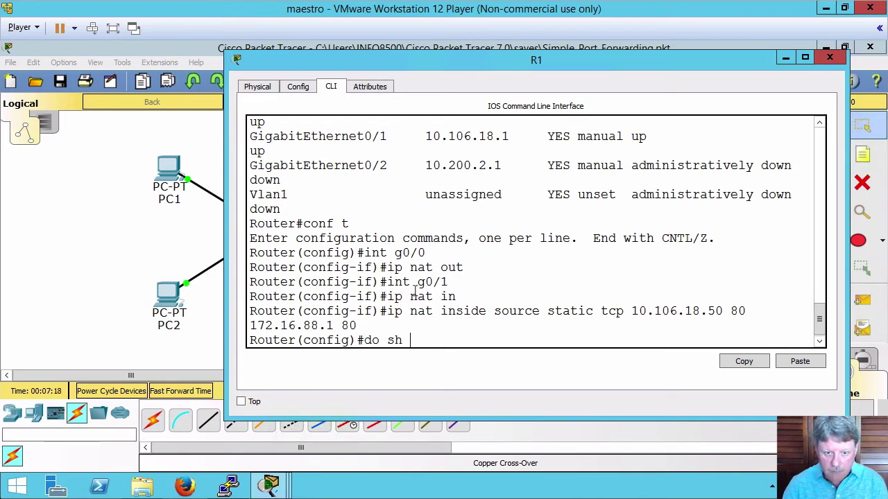
{"action": "type", "text": "ip nat tran"}
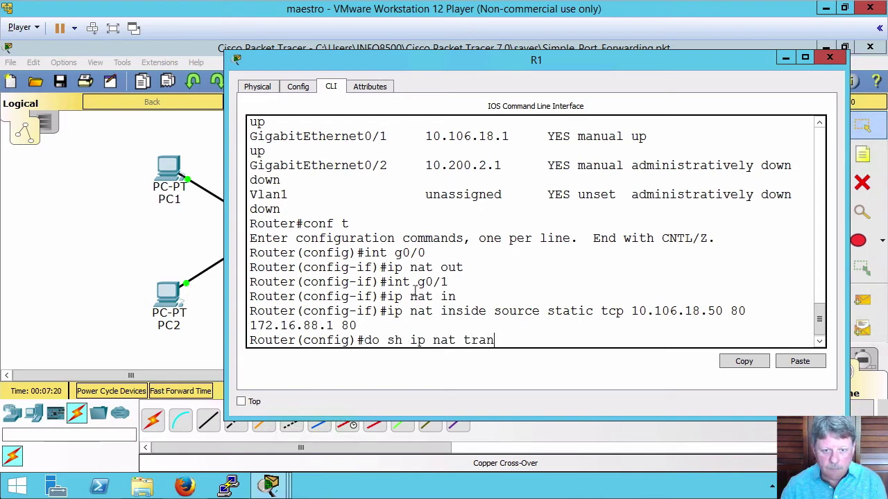
{"action": "key", "text": "Return"}
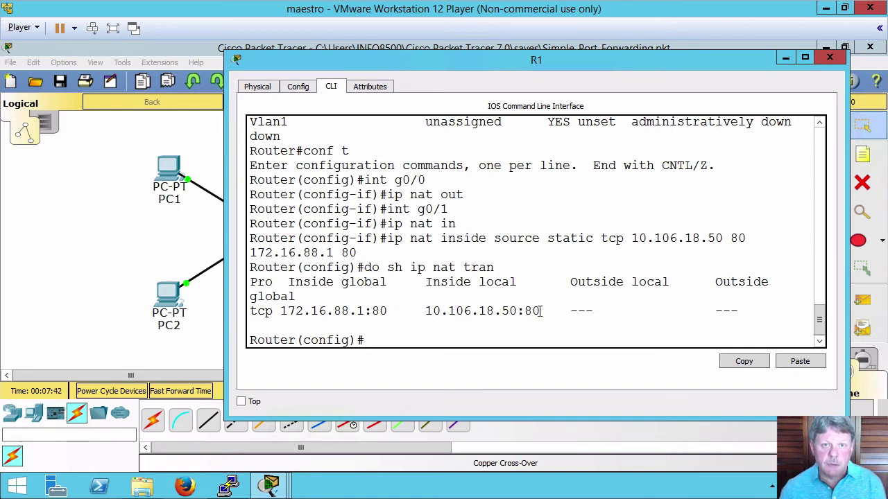
{"action": "left_click", "coordinate": [170, 173]}
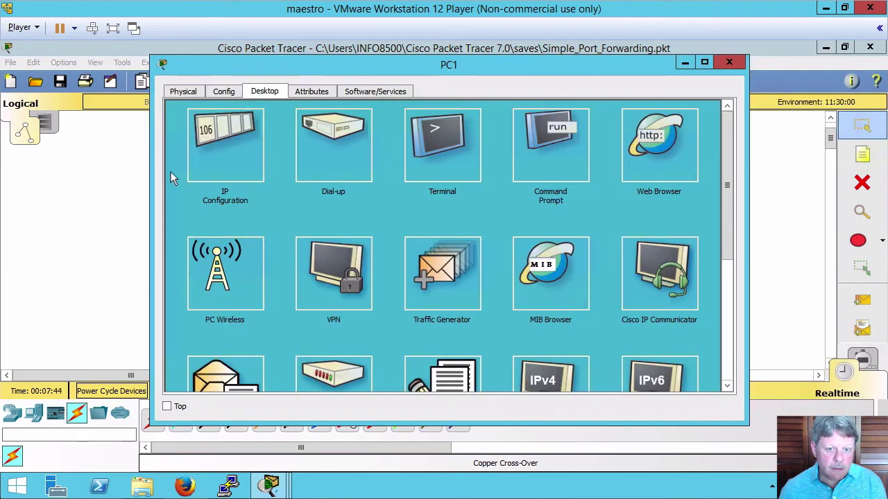
{"action": "left_click", "coordinate": [652, 152]}
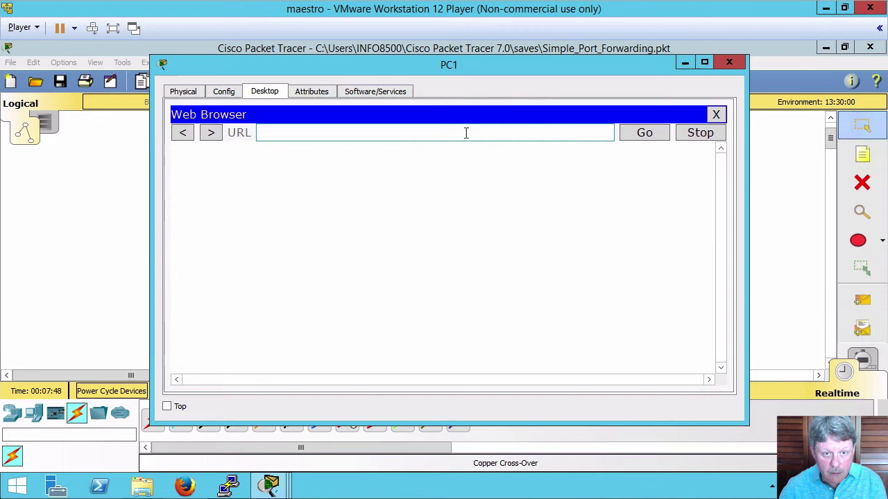
{"action": "type", "text": "http"}
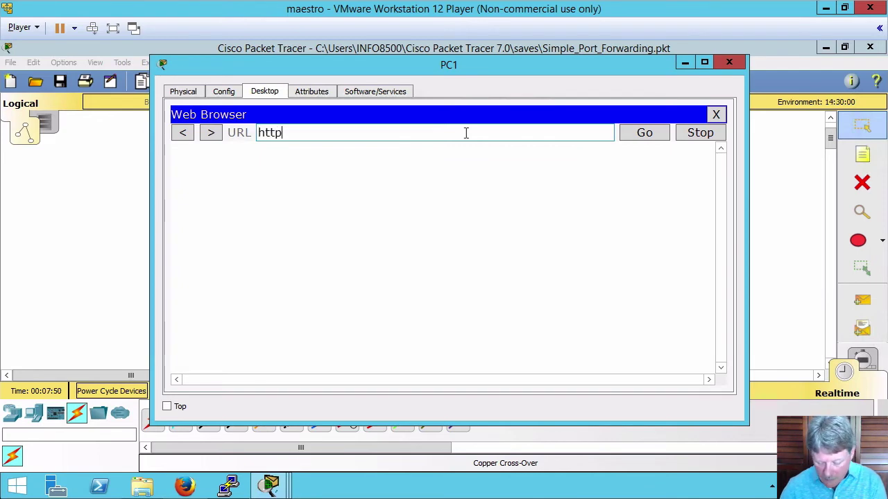
{"action": "type", "text": "://17"}
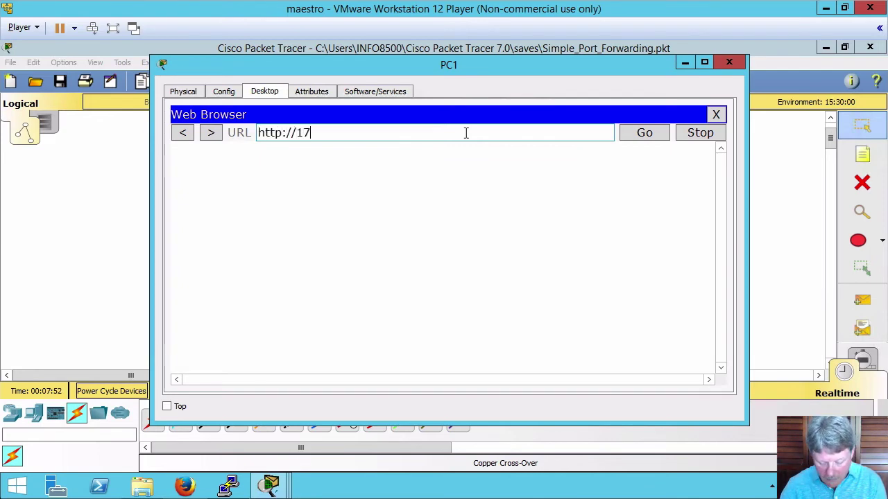
{"action": "type", "text": "2.16.88.1"}
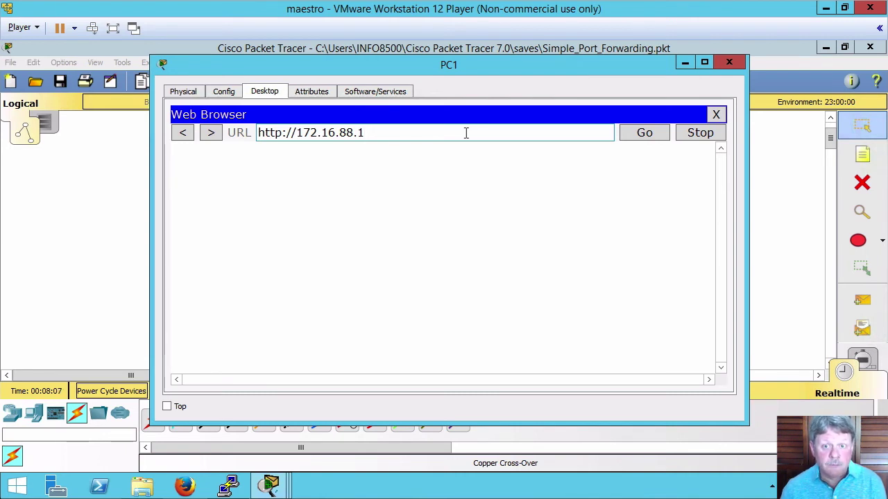
{"action": "key", "text": "Return"}
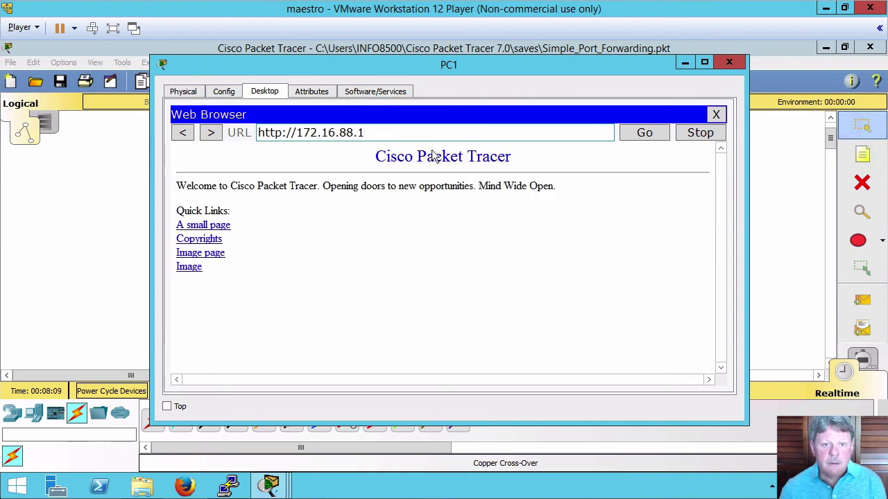
{"action": "left_click_drag", "start_coordinate": [380, 139], "coordinate": [208, 137]}
{"action": "key", "text": "ctrl+c"}
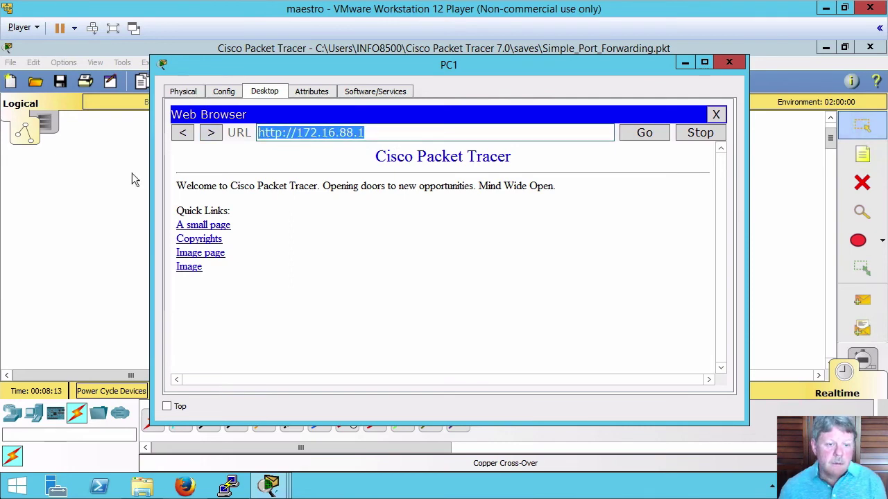
{"action": "left_click", "coordinate": [119, 277]}
{"action": "left_click", "coordinate": [175, 303]}
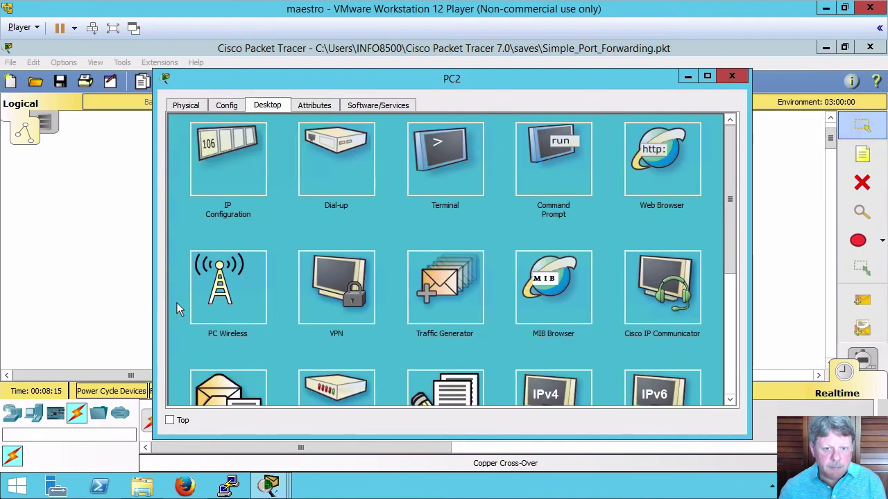
{"action": "left_click", "coordinate": [662, 154]}
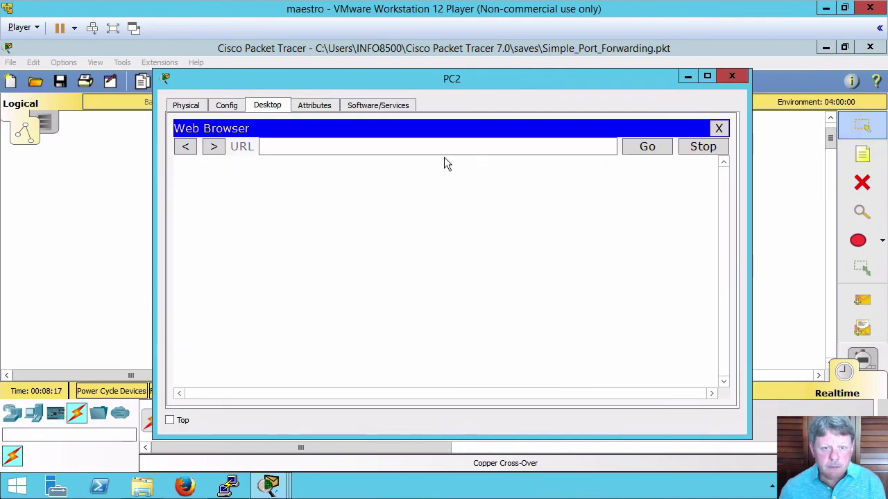
{"action": "left_click", "coordinate": [454, 147]}
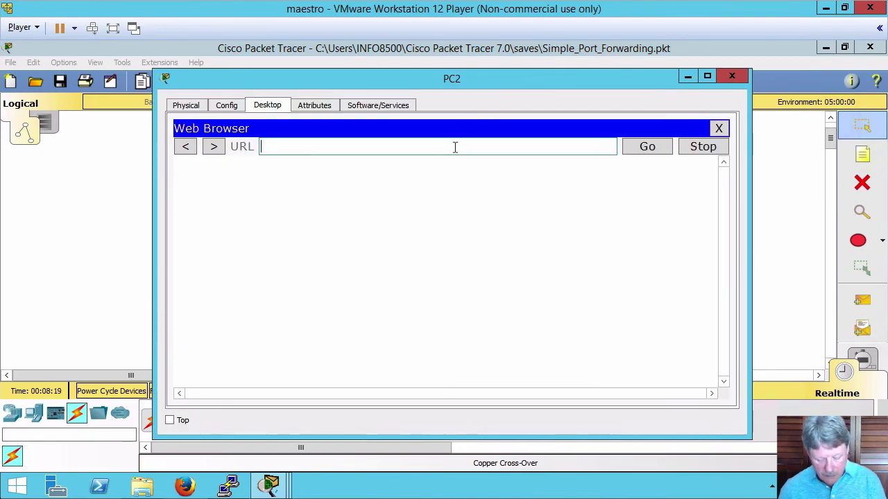
{"action": "key", "text": "ctrl+v"}
{"action": "key", "text": "Return"}
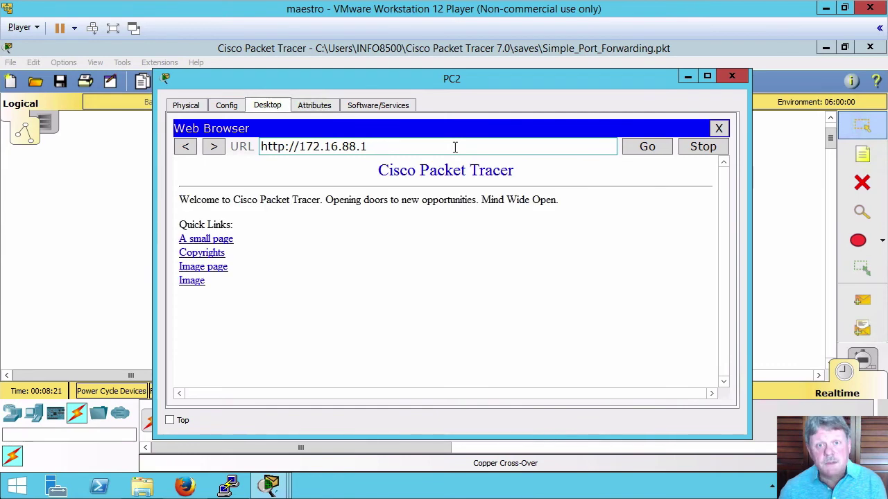
- Rerun 'do sh ip nat tran' on R1 to list the updated NAT translations
{"action": "left_click", "coordinate": [105, 255]}
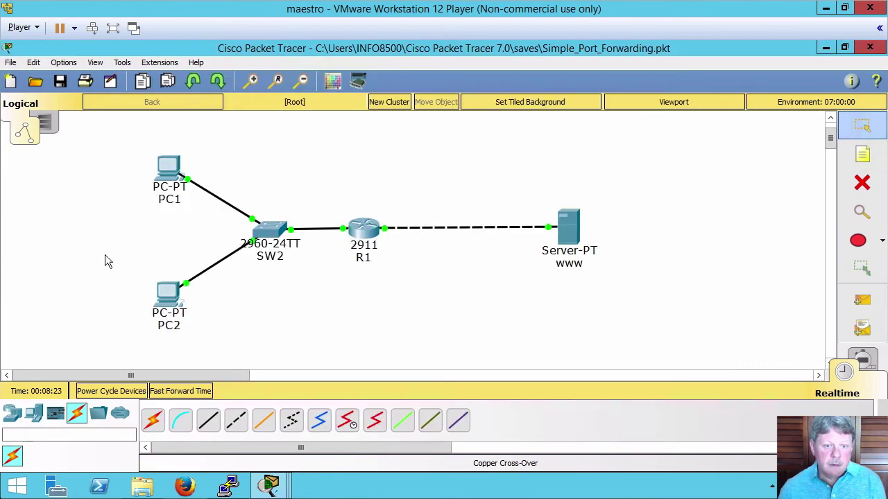
{"action": "left_click", "coordinate": [358, 238]}
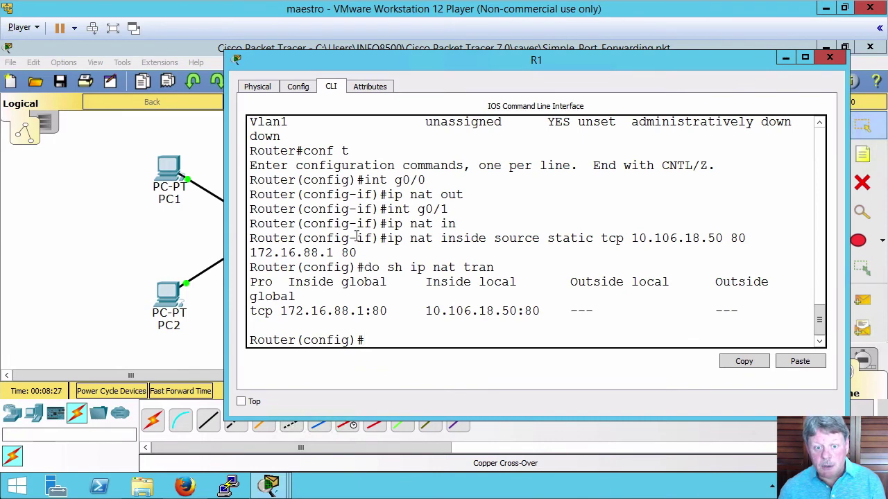
{"action": "key", "text": "Up"}
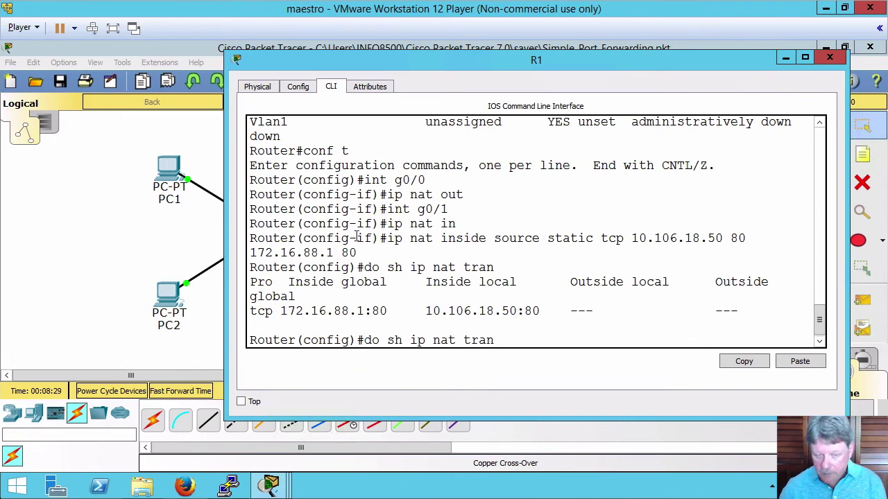
{"action": "key", "text": "Return"}
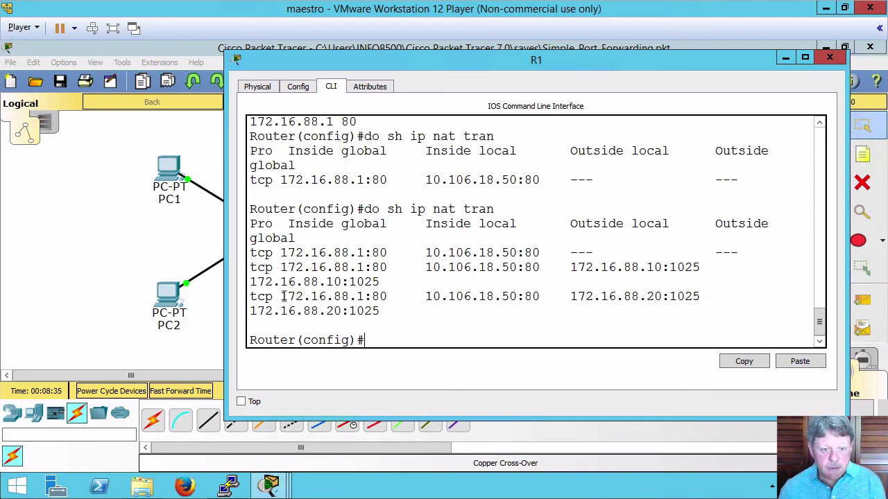
- Highlight 172.16.88.1, 10.106.18.50, port 80, and clients 172.16.88.10 and 172.16.88.20 in the table
{"action": "left_click_drag", "start_coordinate": [281, 297], "coordinate": [368, 296]}
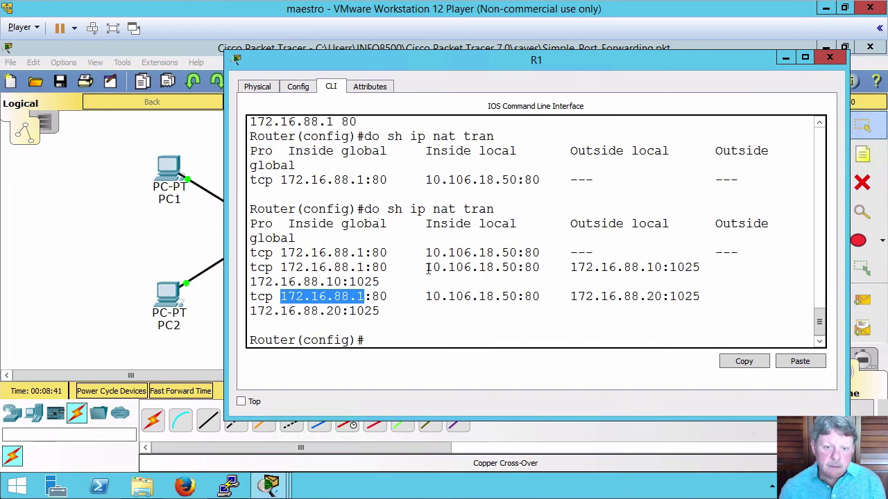
{"action": "left_click_drag", "start_coordinate": [425, 267], "coordinate": [519, 267]}
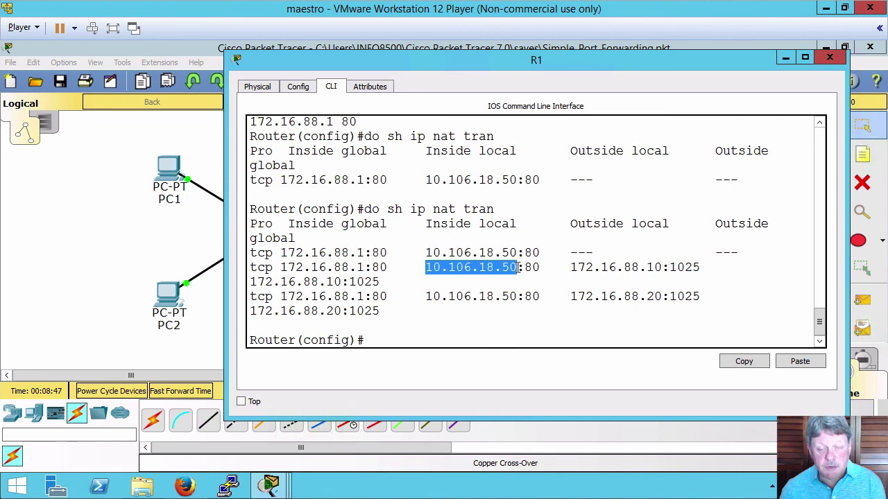
{"action": "double_click", "coordinate": [531, 268]}
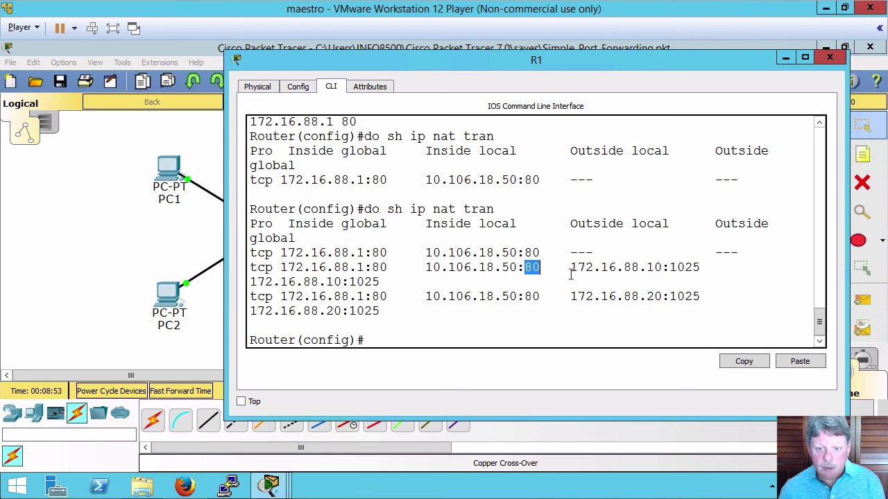
{"action": "left_click_drag", "start_coordinate": [571, 267], "coordinate": [664, 267]}
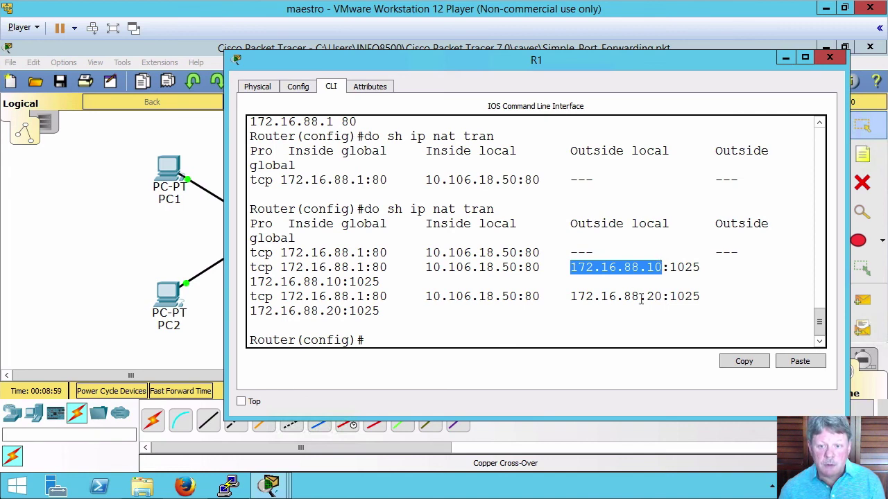
{"action": "left_click_drag", "start_coordinate": [572, 297], "coordinate": [664, 297]}
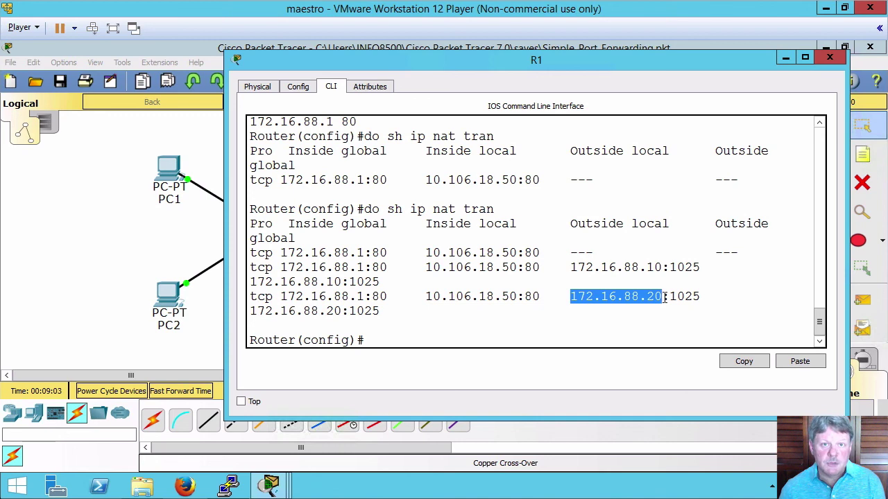